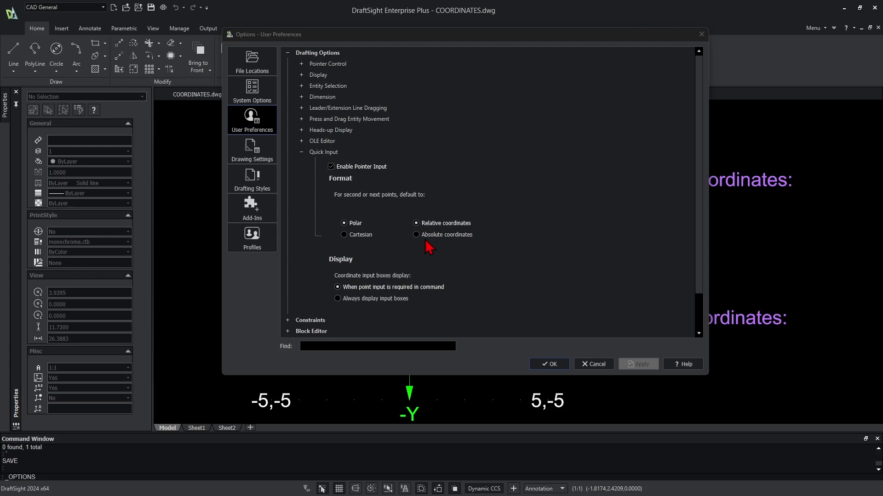
- Accept the Options dialog and return to the drawing with the -3,-3 circle
left_click(553, 364)
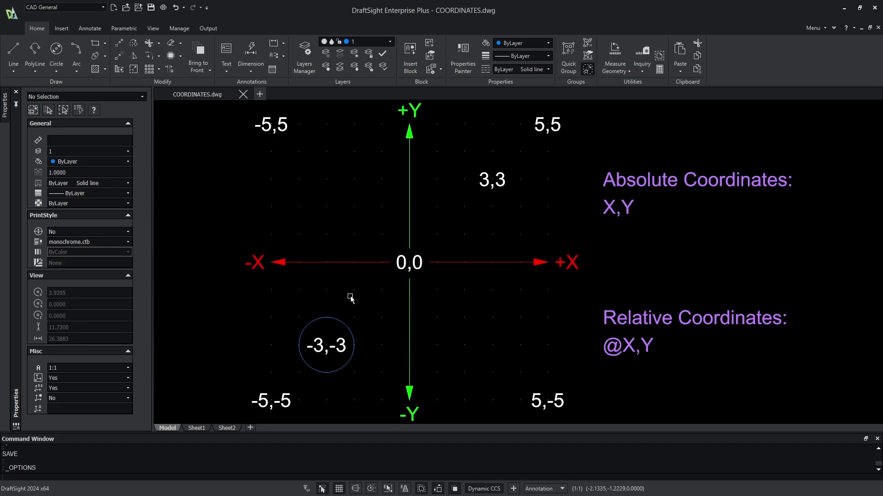
type("COPY")
- Copy the -3,-3 circle from its centre by a 3,3 offset, landing at 0,0
key("Return")
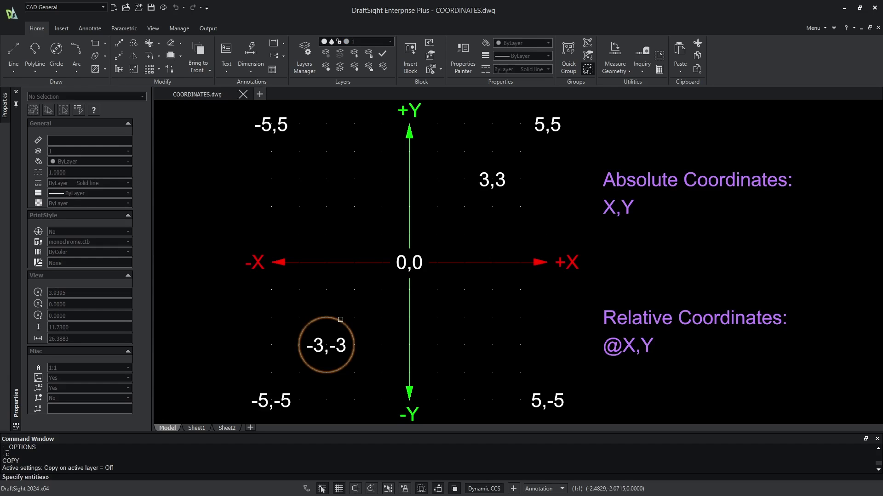
left_click(341, 319)
key("Return")
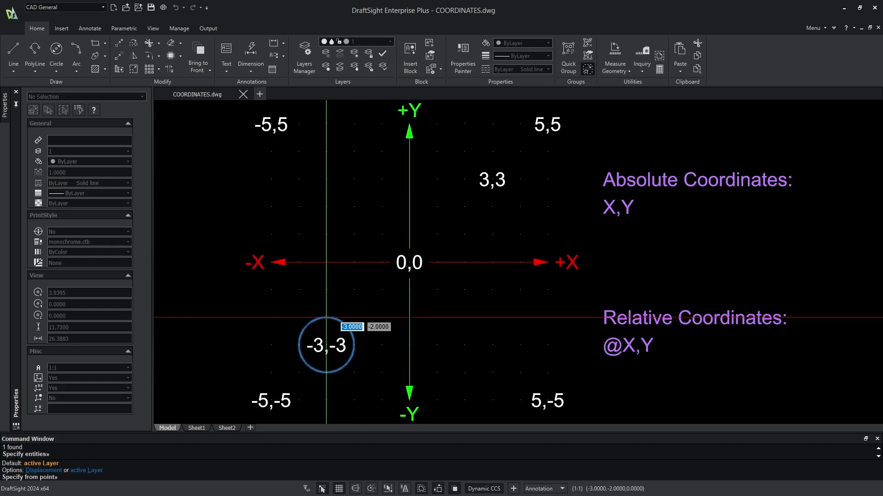
left_click(327, 345)
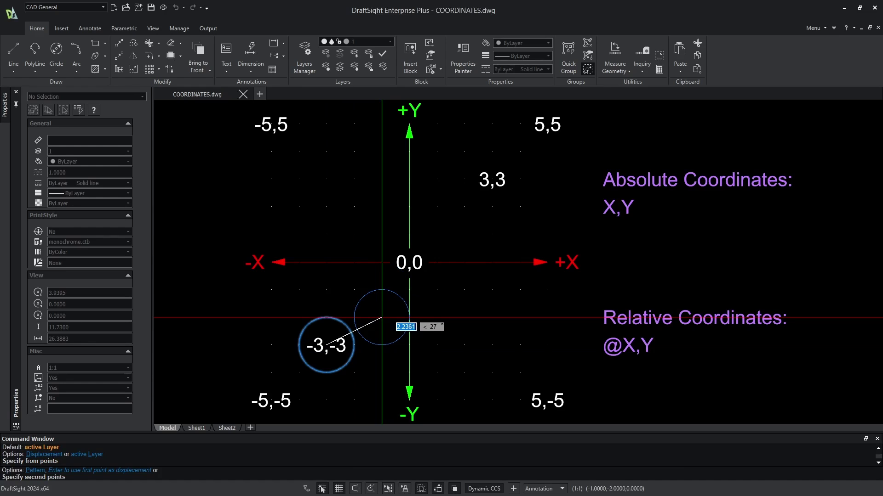
type("3")
key("Tab")
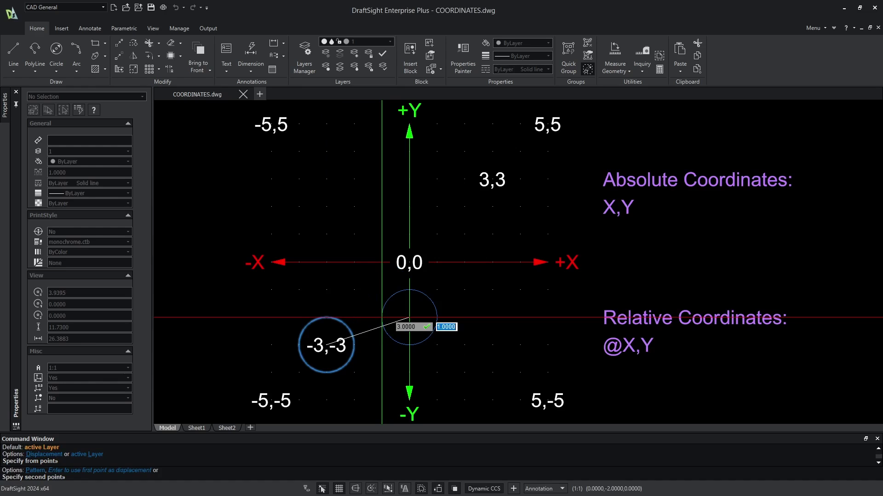
type("3")
key("Return")
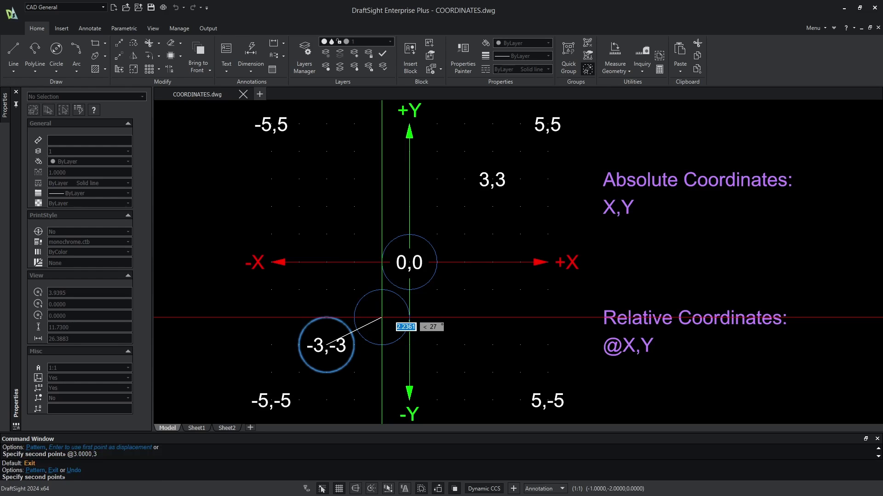
key("Escape")
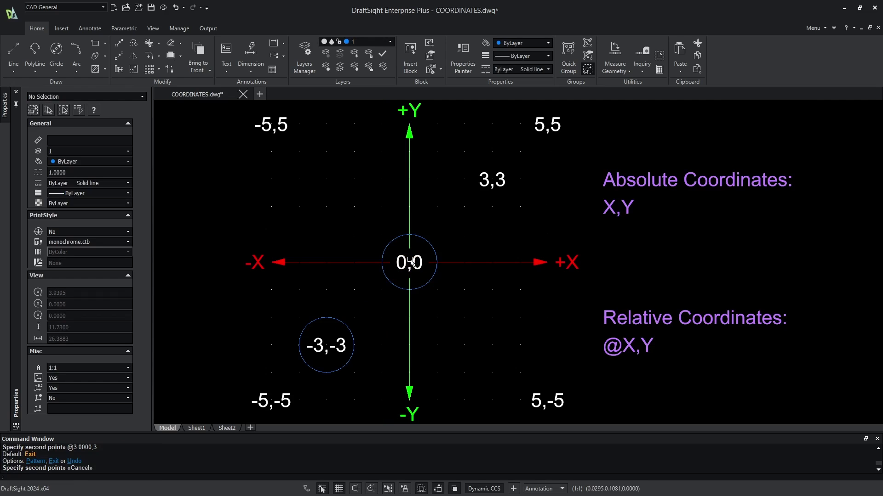
key("l")
key("Return")
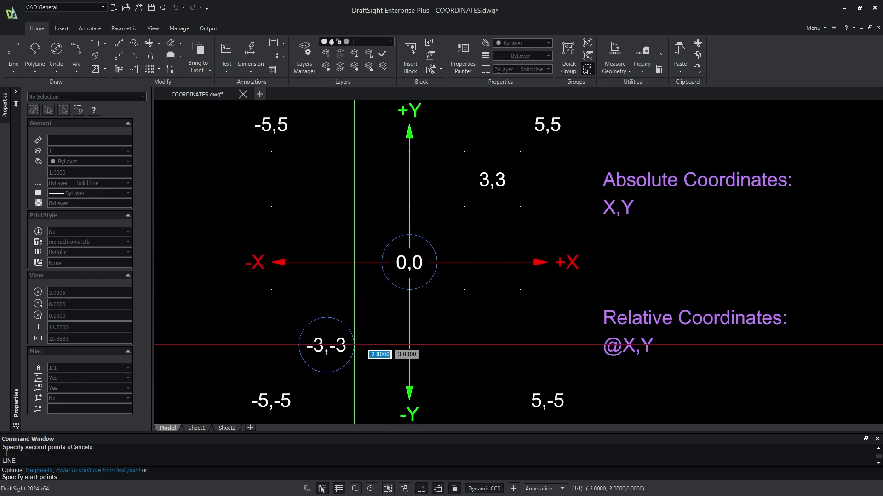
- Cancel the pending line at -3,-3 and delete the copied circle at 0,0
left_click(330, 345)
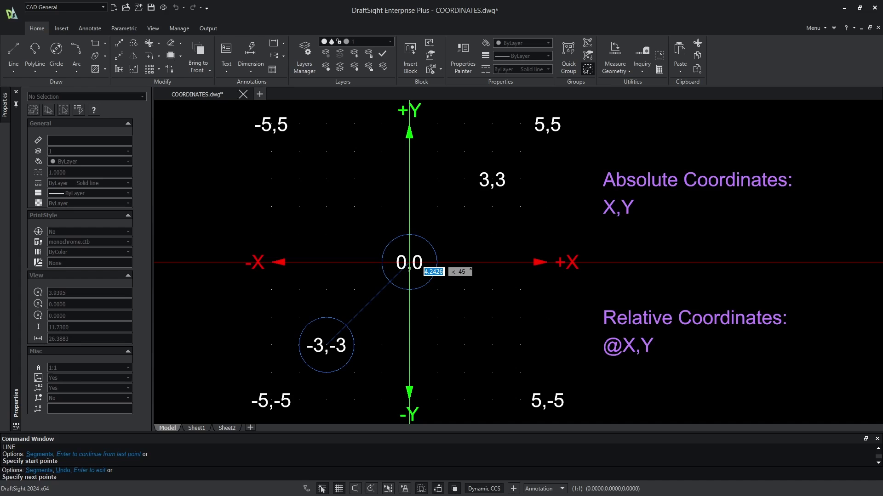
key("Escape")
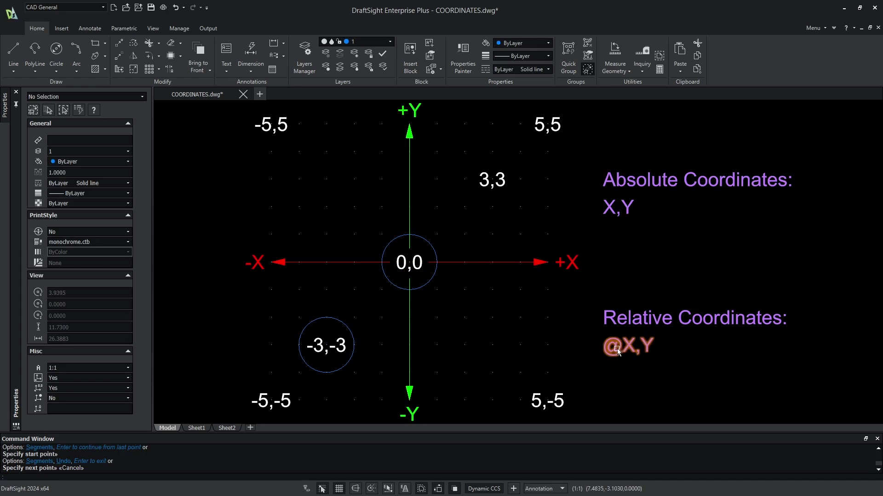
left_click(432, 279)
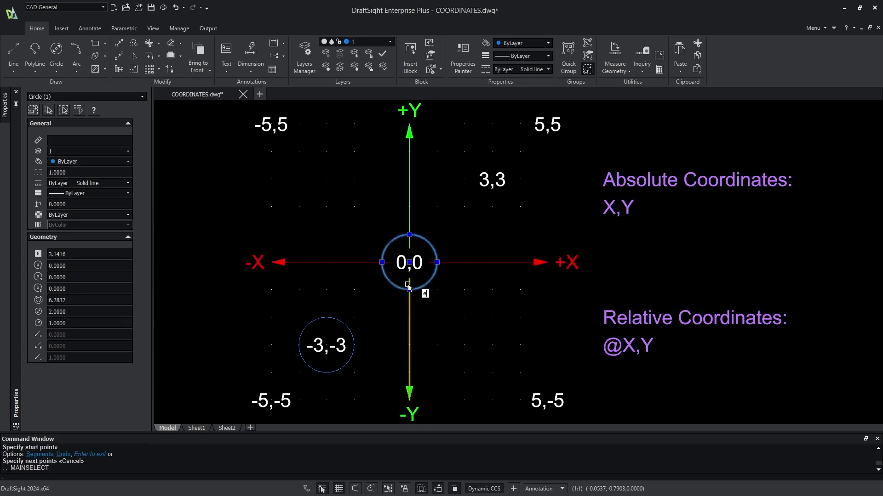
key("Delete")
- In Options, set Quick Input's default for next points to absolute coordinates
right_click(284, 188)
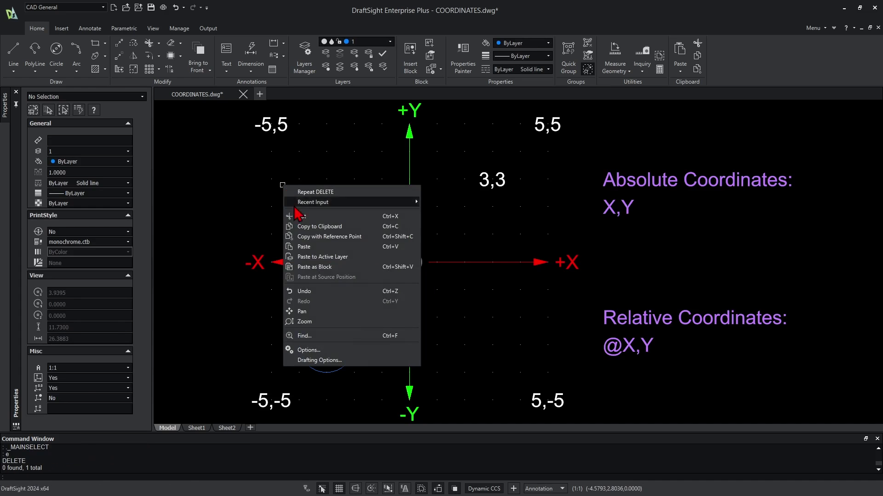
left_click(308, 350)
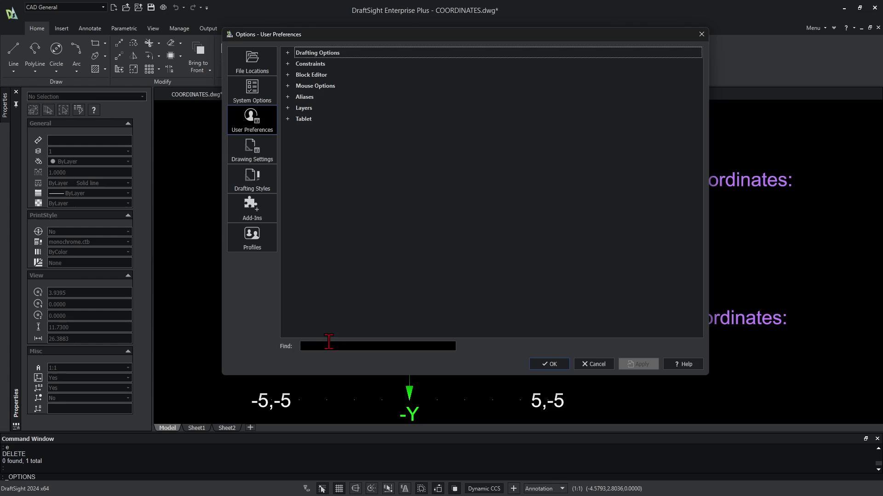
left_click(336, 345)
type("absol")
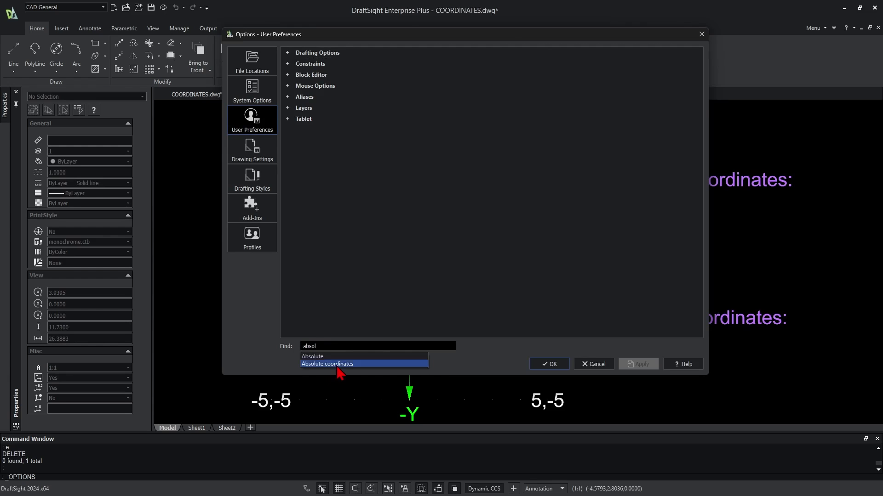
left_click(342, 365)
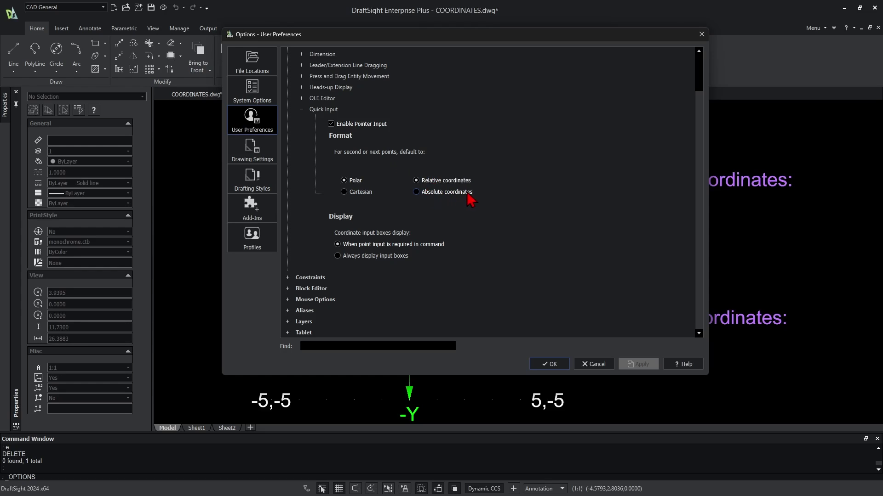
left_click(417, 193)
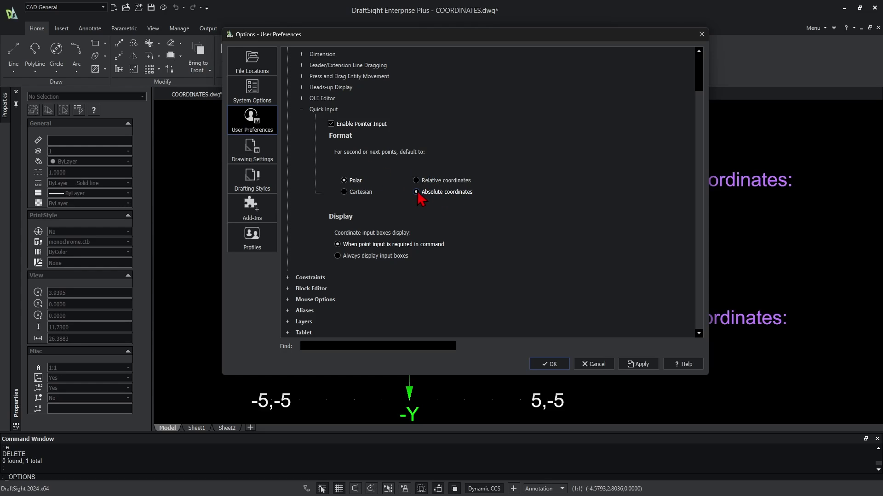
left_click(551, 364)
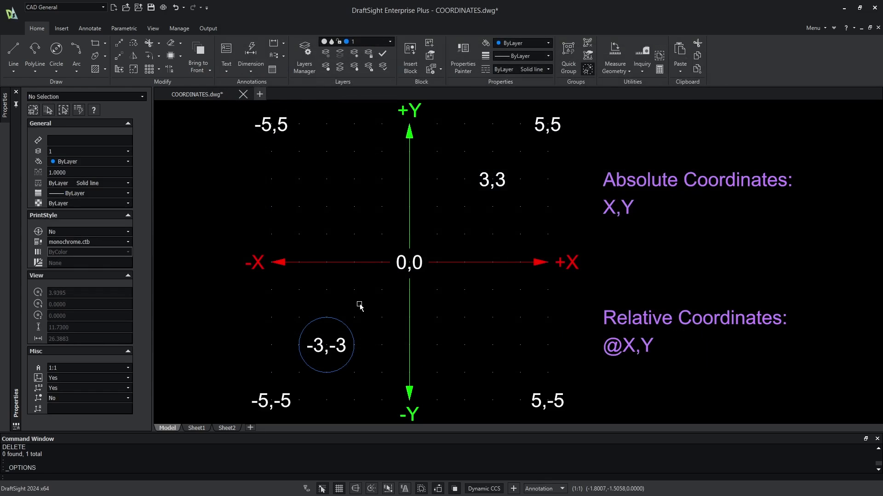
- Copy the -3,-3 circle with a @3,3 offset, placing a new circle at 0,0
key("Return")
left_click(328, 344)
key("Return")
left_click(327, 344)
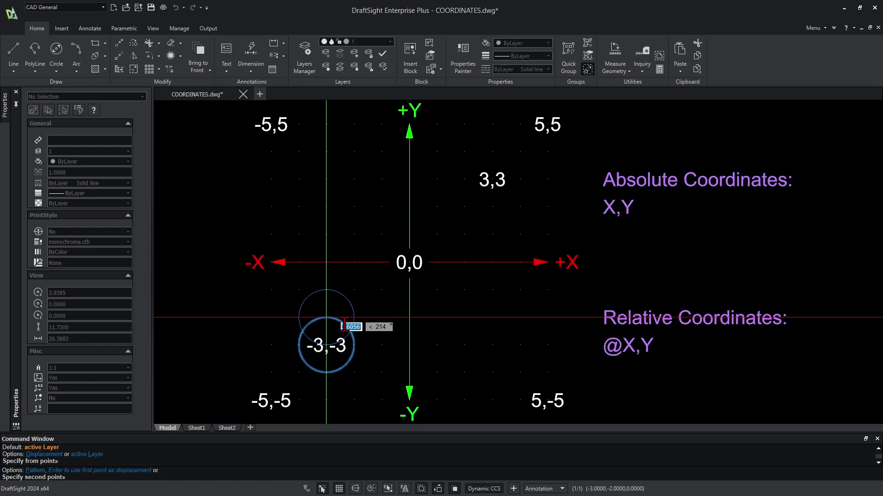
type("3")
key("Tab")
type("3")
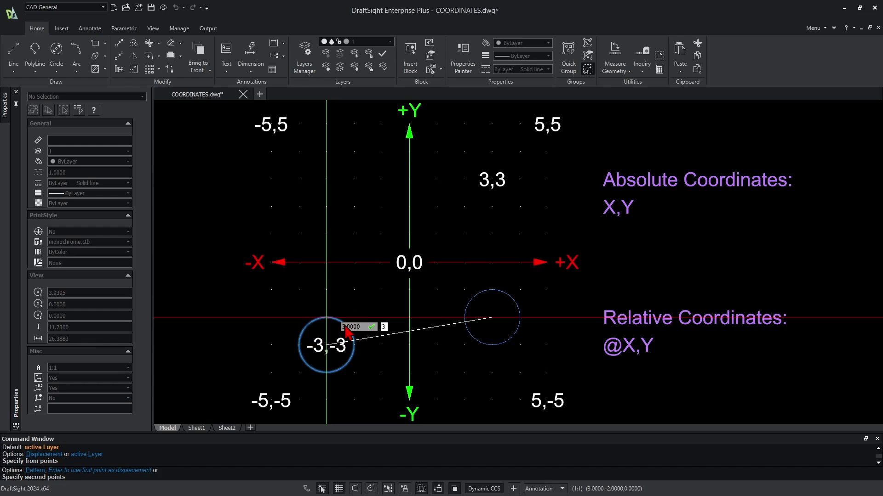
key("Return")
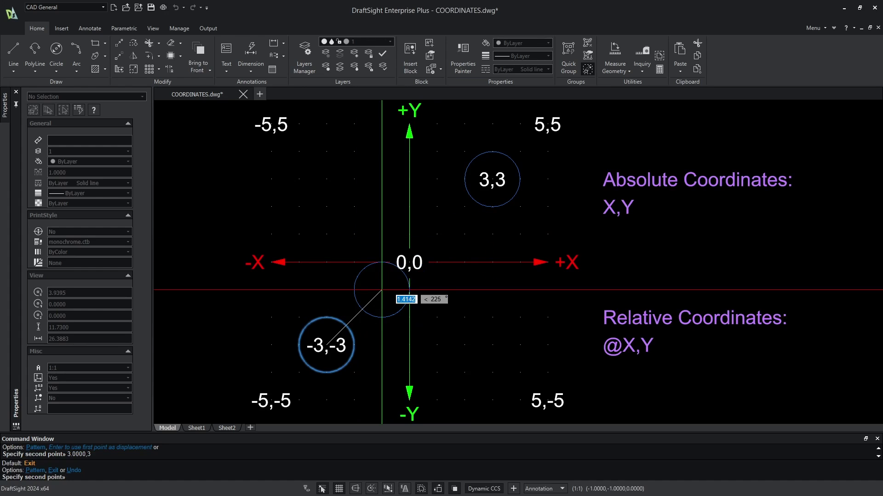
type("@")
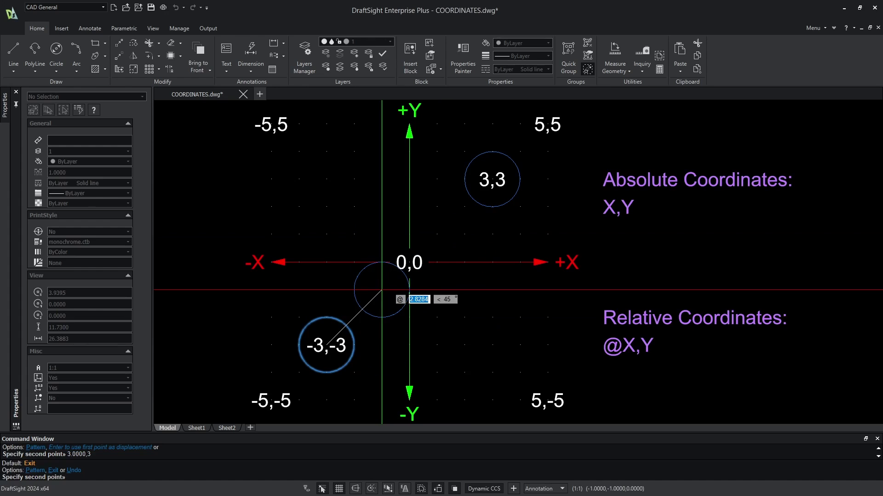
type("3")
type(",3")
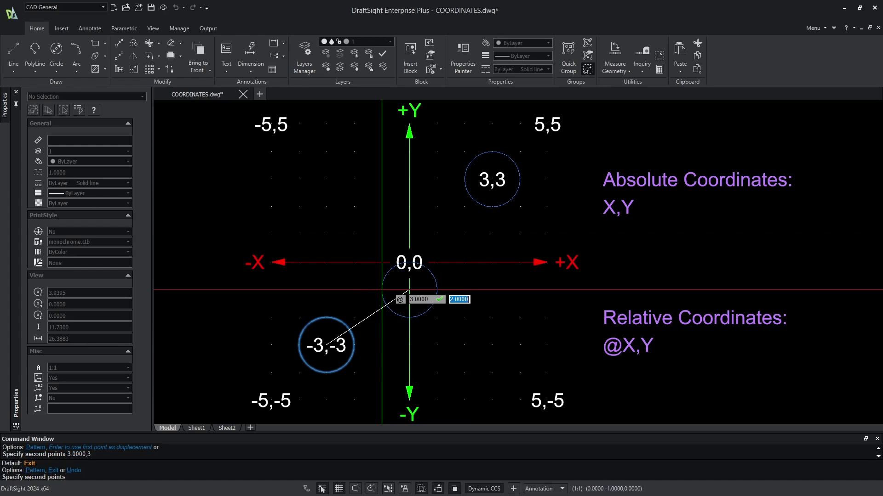
key("Return")
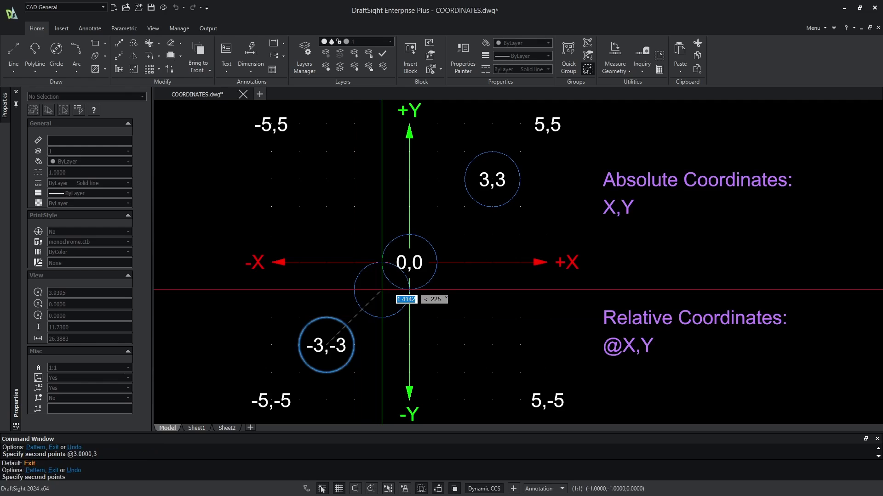
key("Escape")
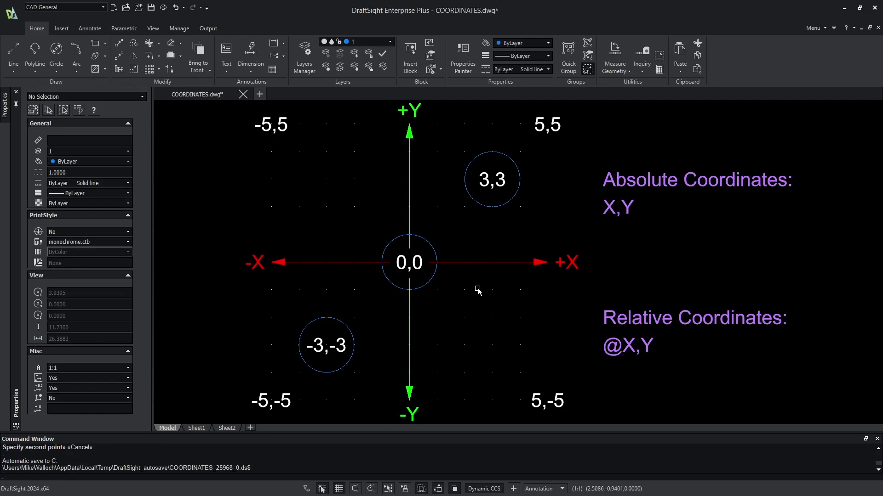
- Delete the 0,0 circle, then cancel and undo a copy of the 3,3 circle
left_click(436, 252)
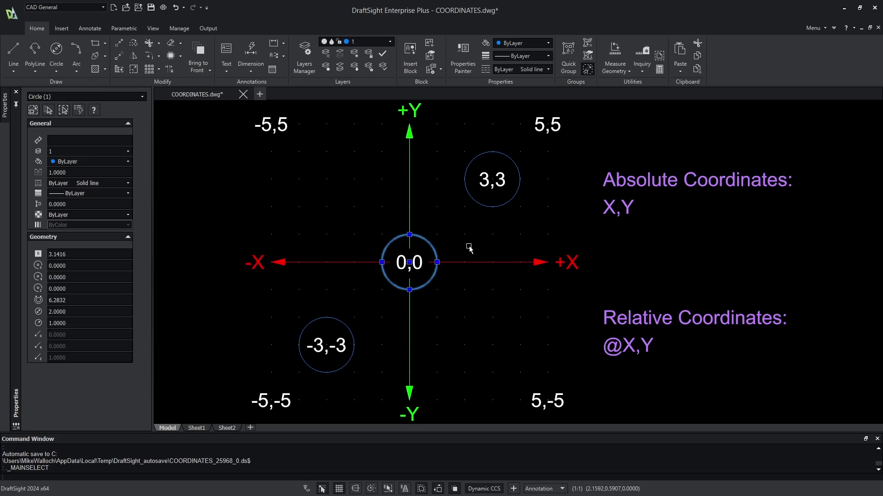
key("Delete")
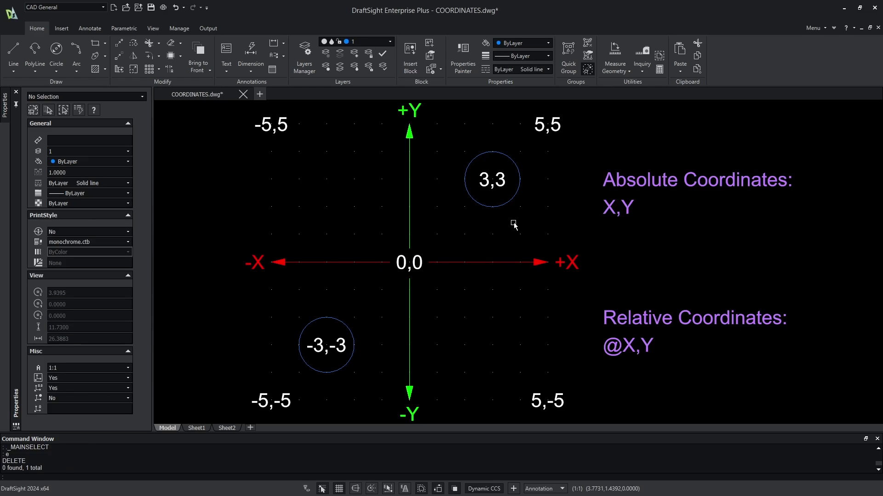
type("co")
key("Return")
left_click(510, 200)
key("Return")
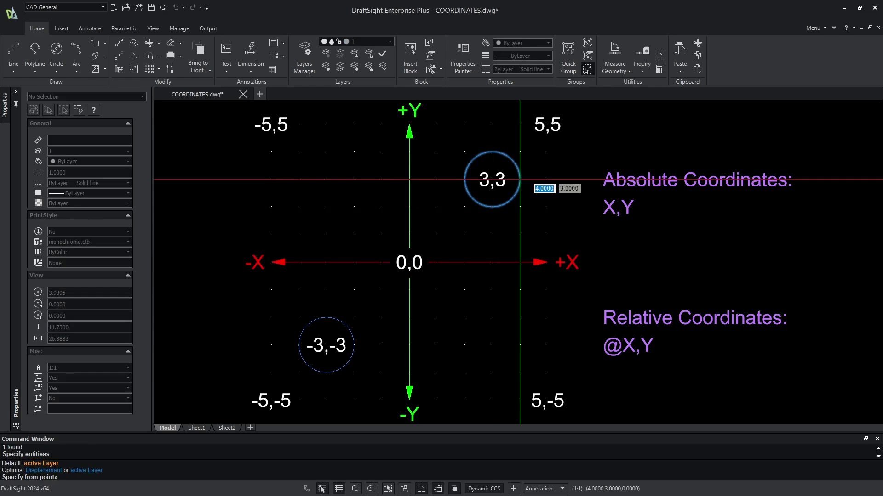
left_click(519, 181)
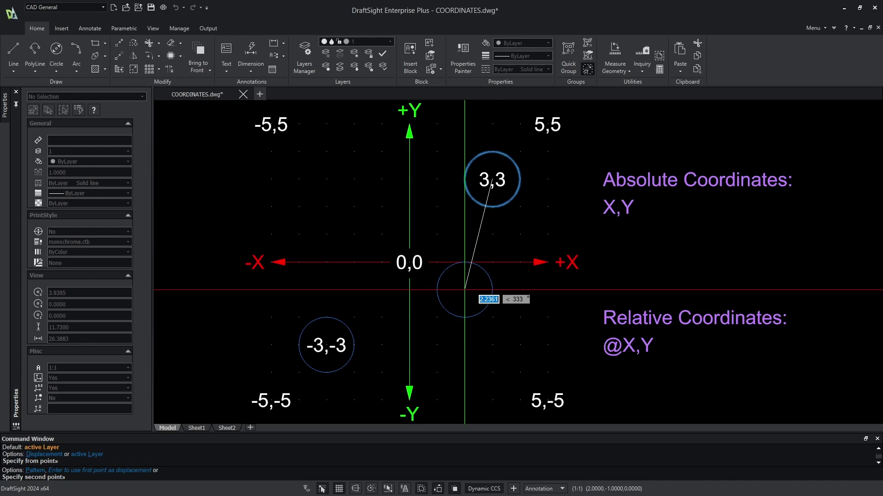
type("0,0")
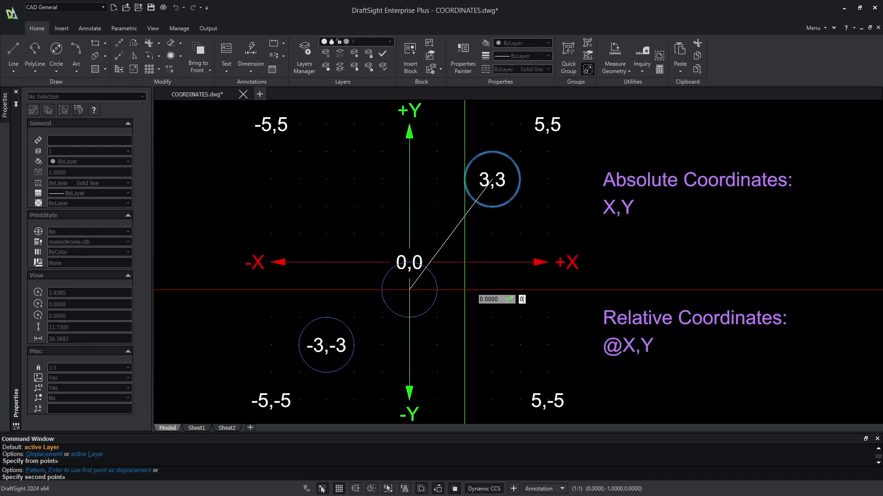
key("Return")
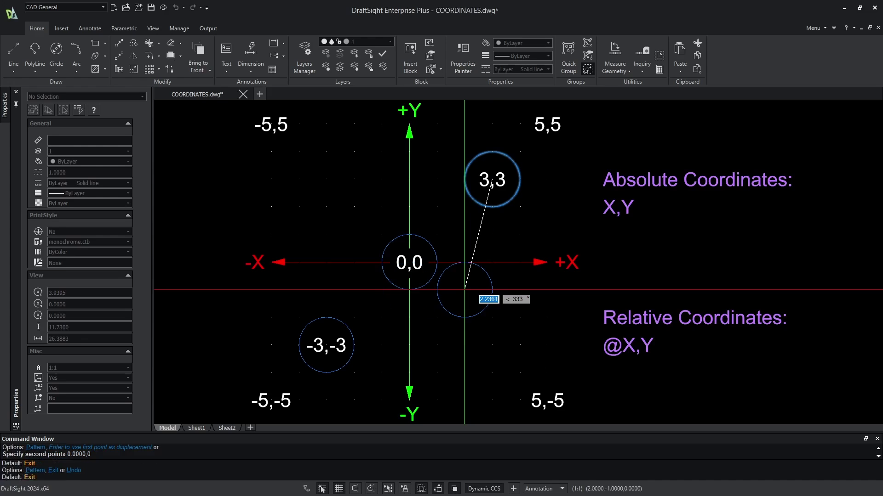
key("Escape")
key("ctrl+z")
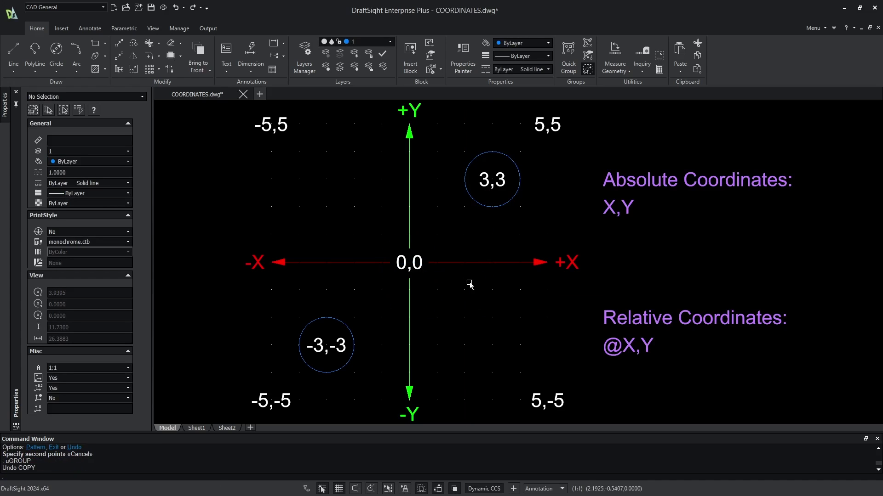
- Change the Quick Input second-point coordinate default in Options, found by searching 'relative'
right_click(326, 214)
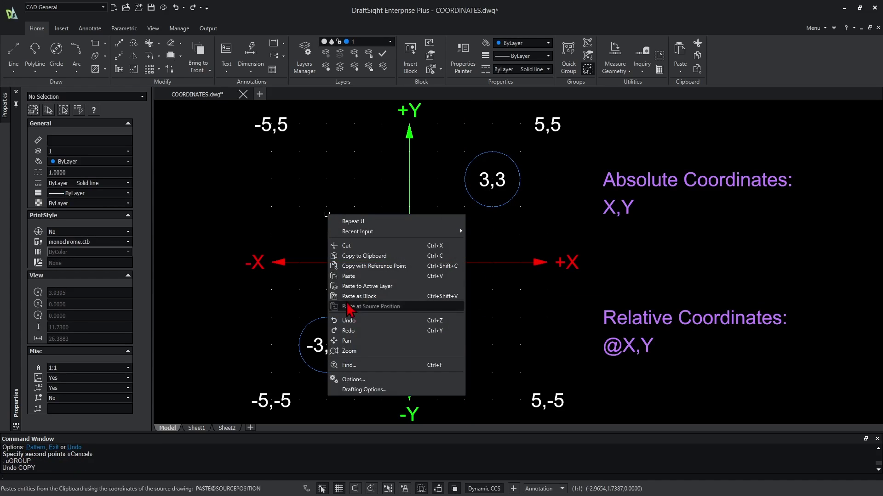
left_click(352, 380)
left_click(366, 345)
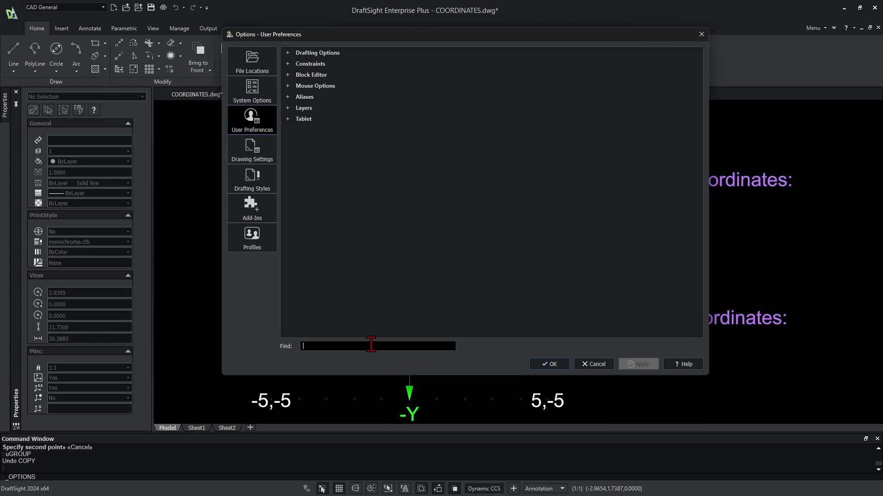
type("relative")
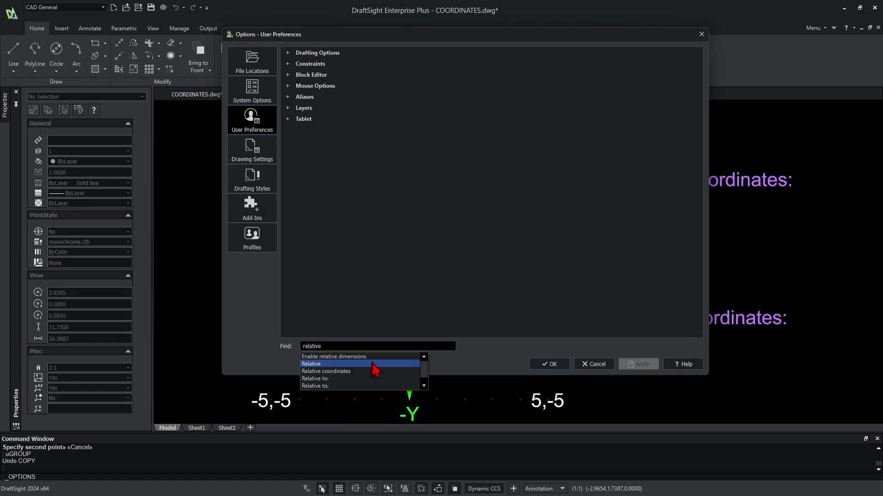
left_click(326, 371)
left_click(416, 192)
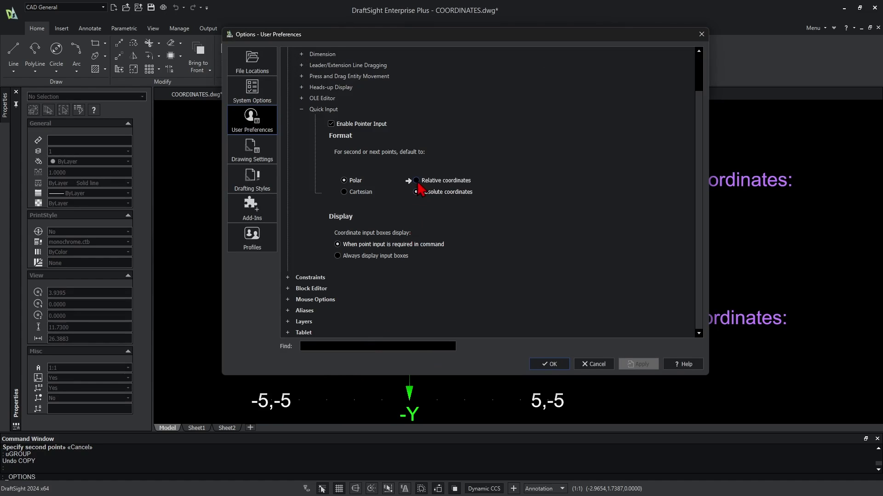
left_click(550, 364)
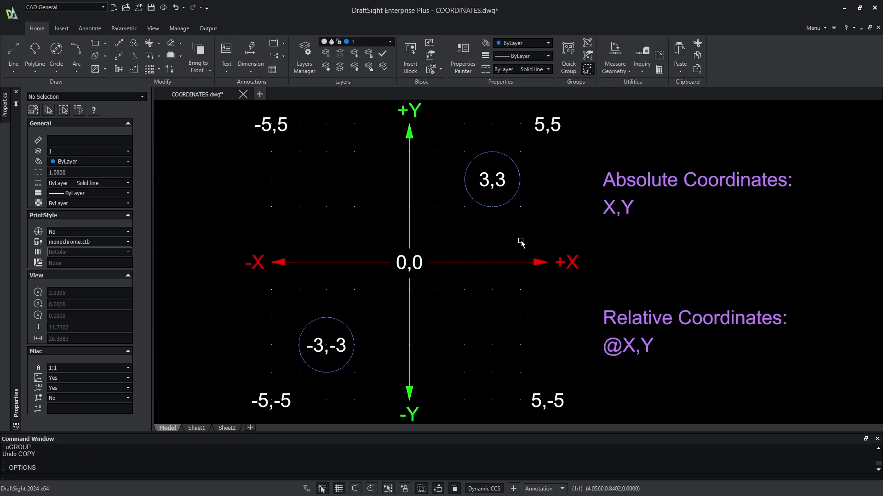
type("CO")
- Copy the 3,3 circle with zero offset, then cancel and clear the selection
key("Return")
left_click(508, 204)
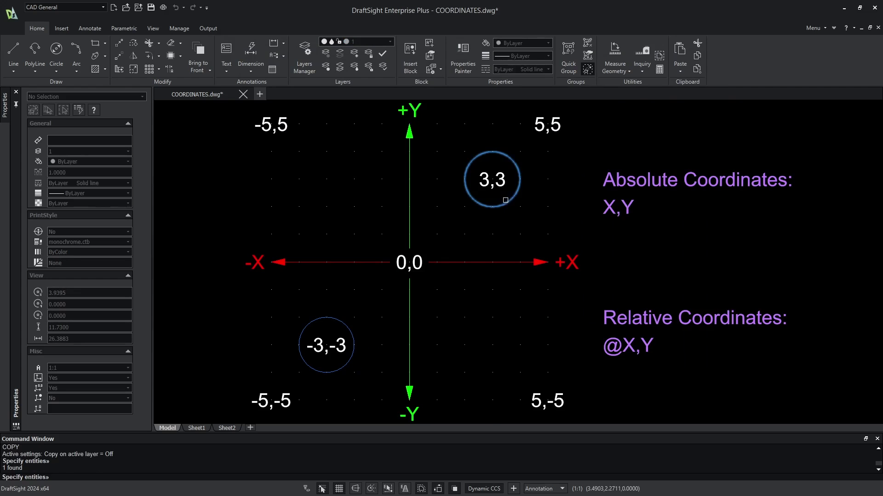
key("Return")
left_click(492, 180)
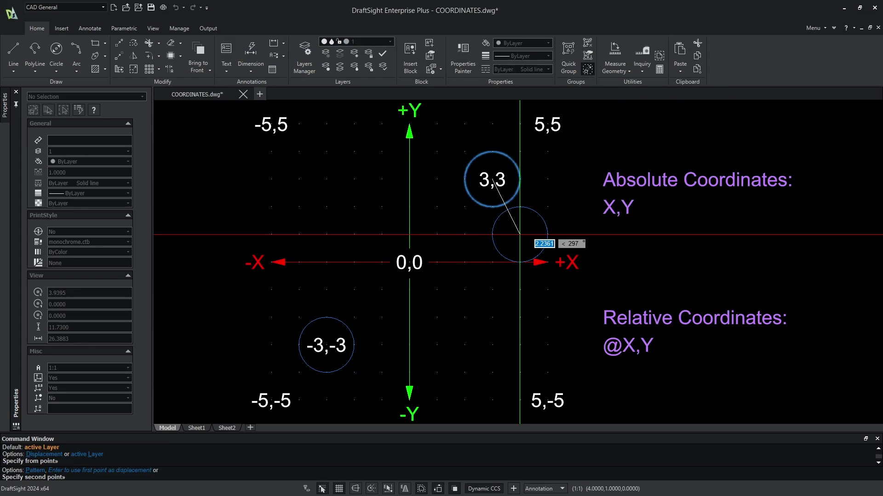
type("0")
key("Tab")
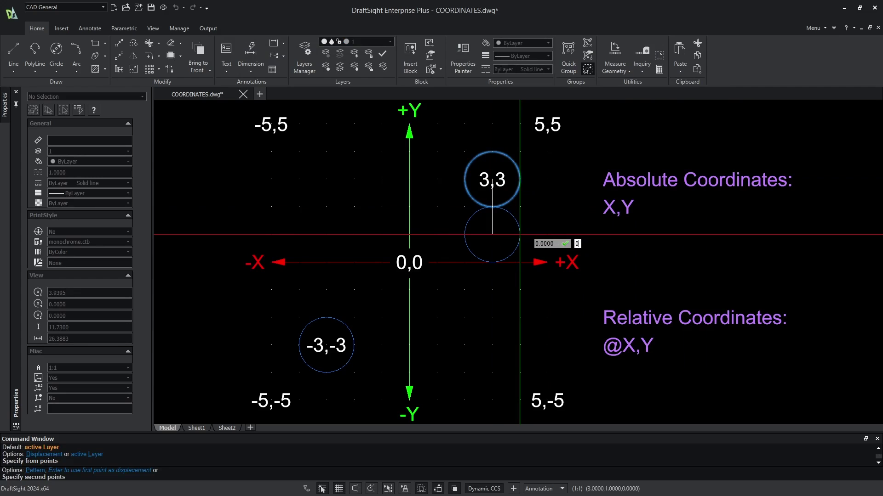
key("Return")
key("Escape")
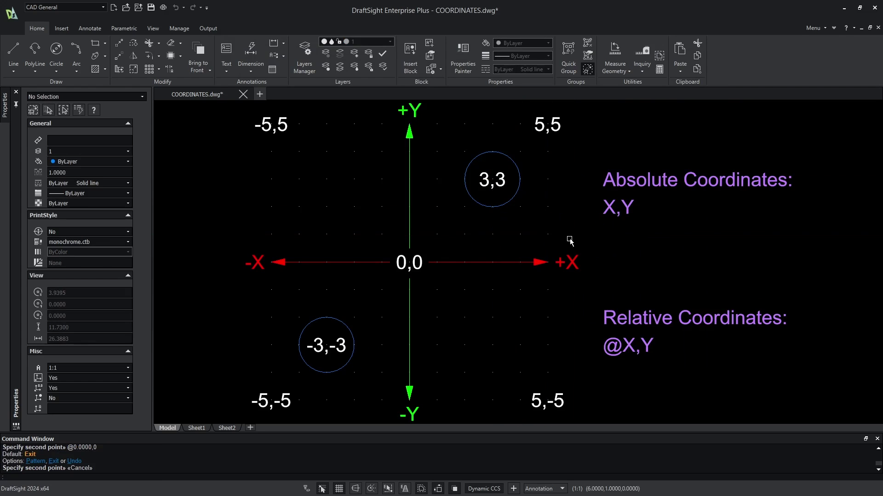
left_click(499, 218)
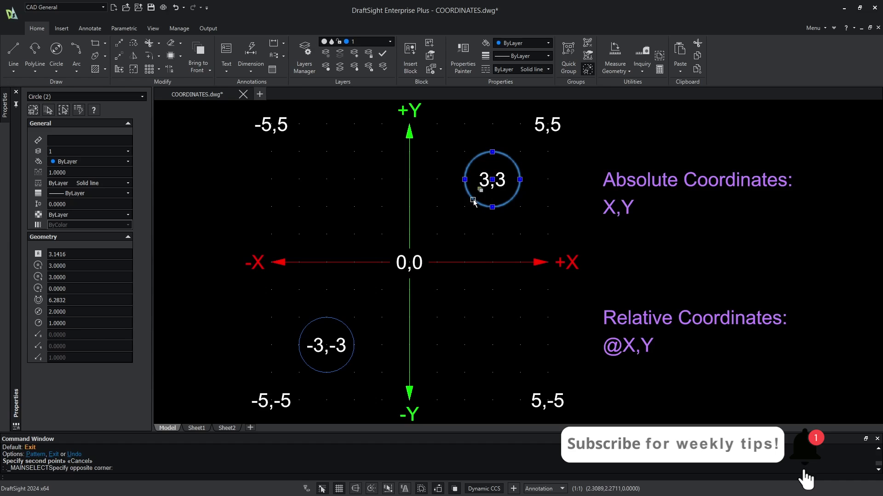
key("Escape")
key("Escape")
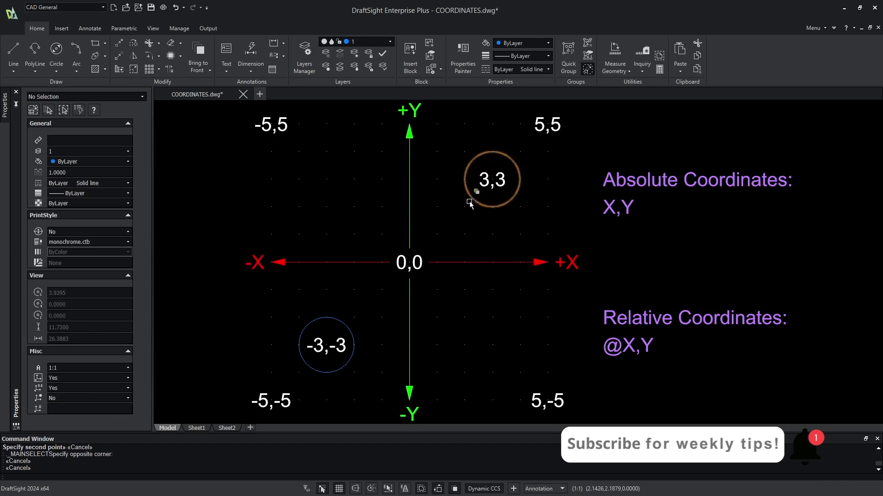